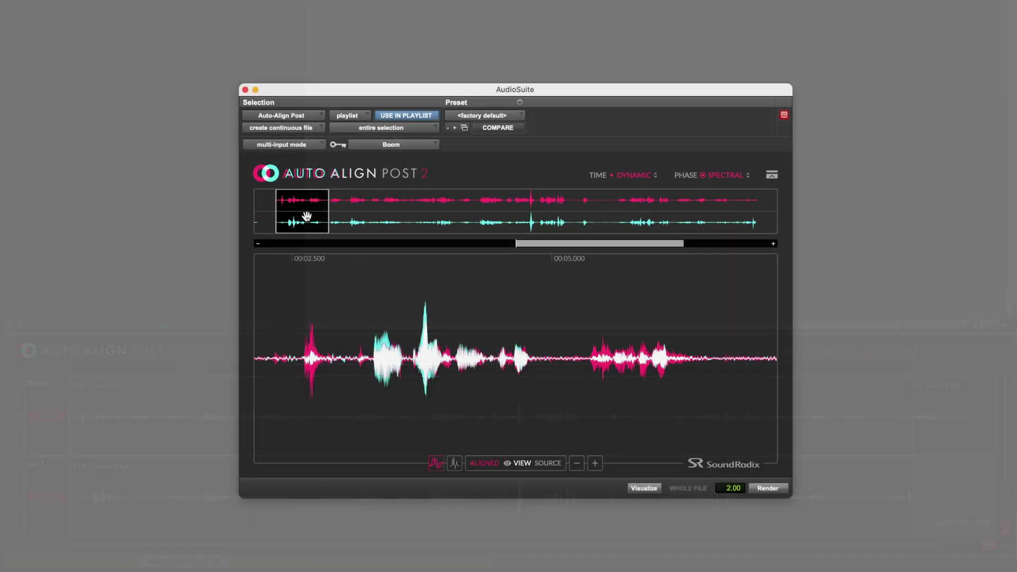
# Play the dialogue scene with video, then stop back at the start
pyautogui.moveTo(302, 220); pyautogui.dragTo(408, 220)
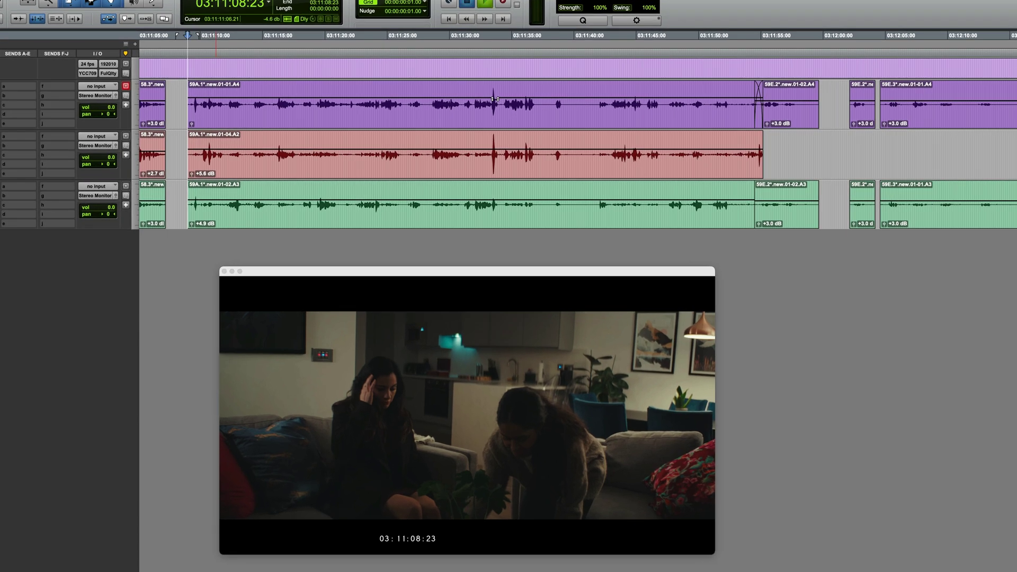
pyautogui.press('space')
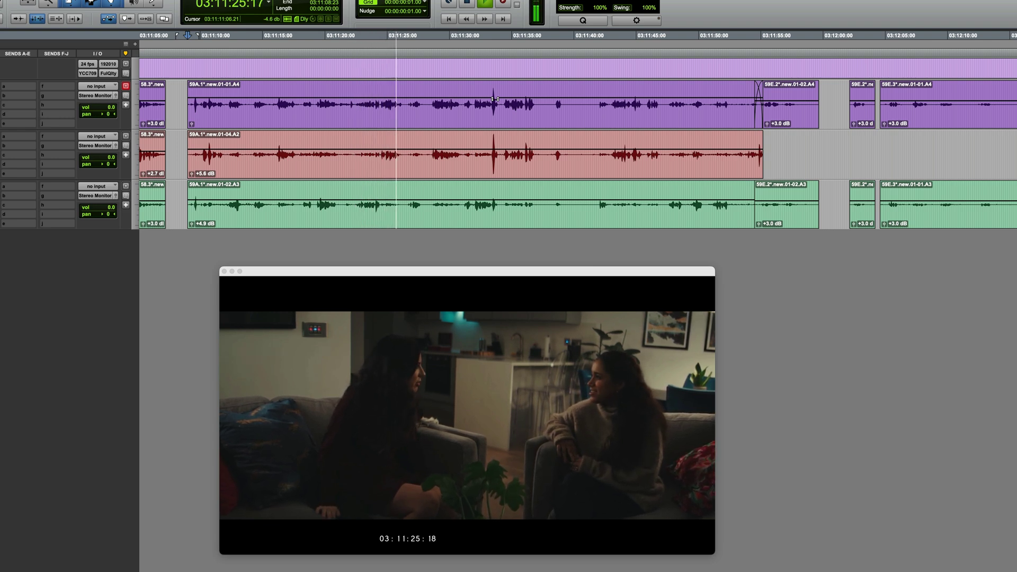
pyautogui.press('space')
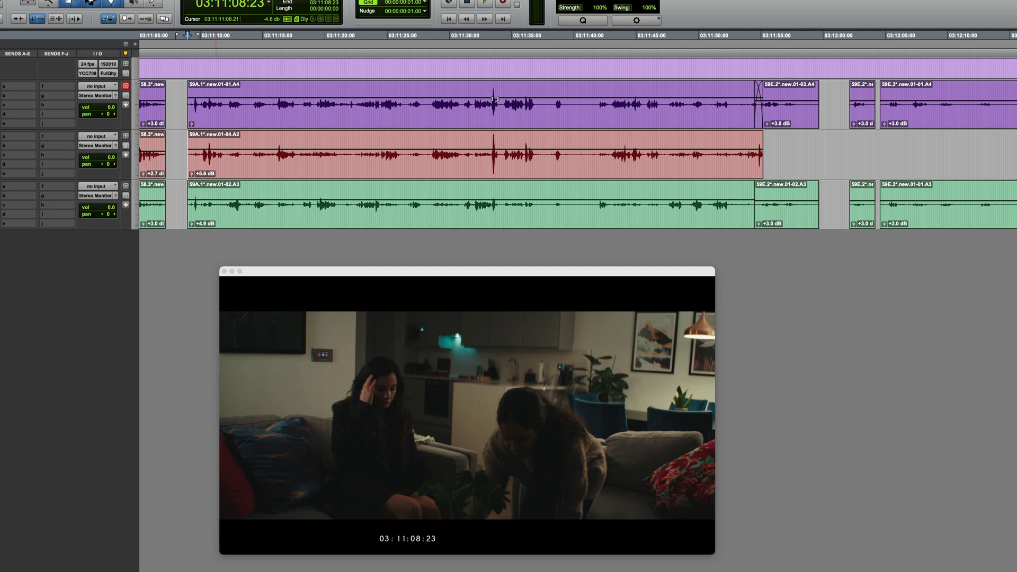
# Open the Boom, Lav 1 and Lav 2 clips in the Auto-Align Post editor and move the video window up
pyautogui.click(371, 124)
pyautogui.keyDown('shift'); pyautogui.click(372, 172); pyautogui.keyUp('shift')
pyautogui.keyDown('shift'); pyautogui.click(368, 220); pyautogui.keyUp('shift')
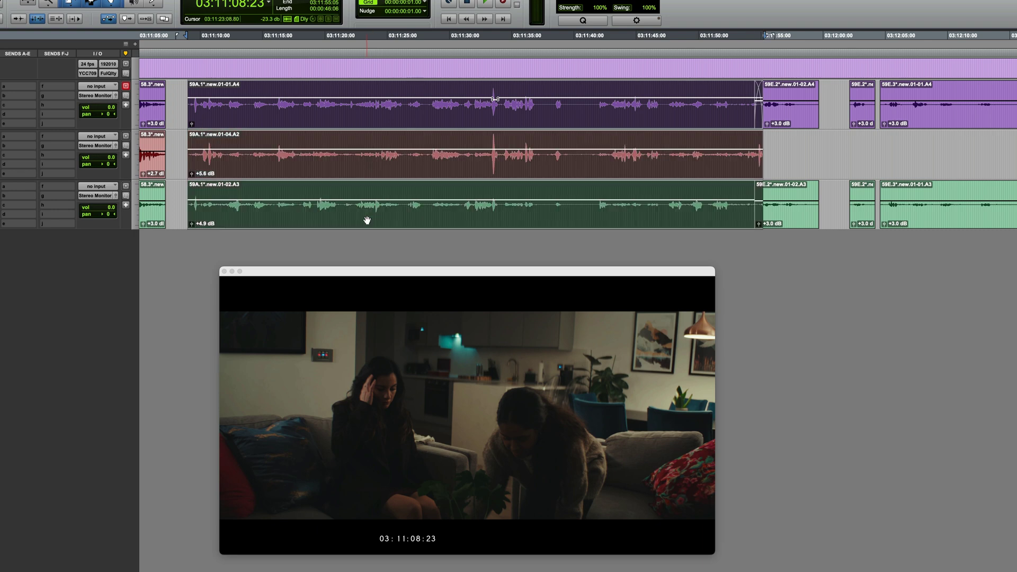
pyautogui.rightClick(359, 220)
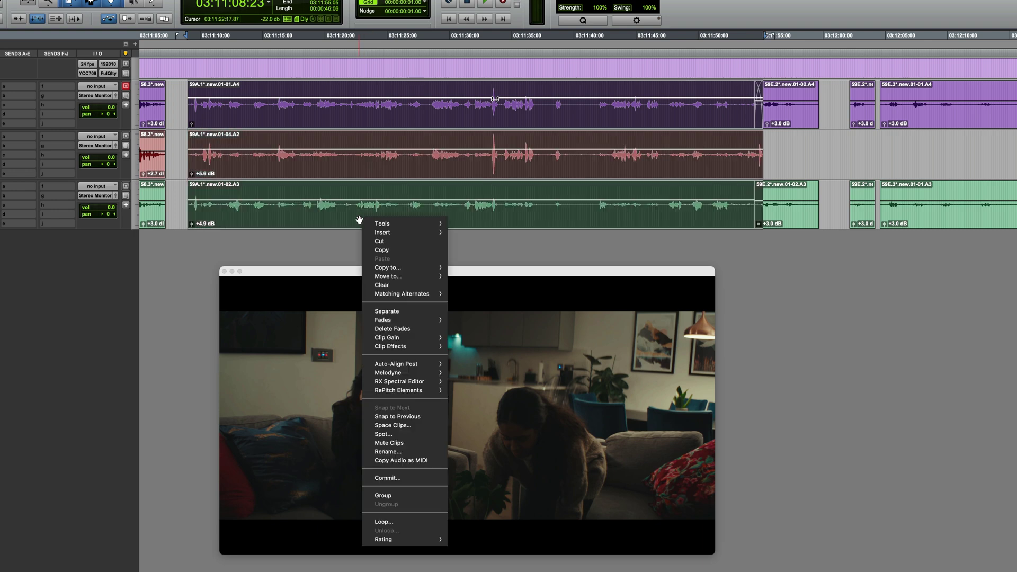
pyautogui.moveTo(405, 366)
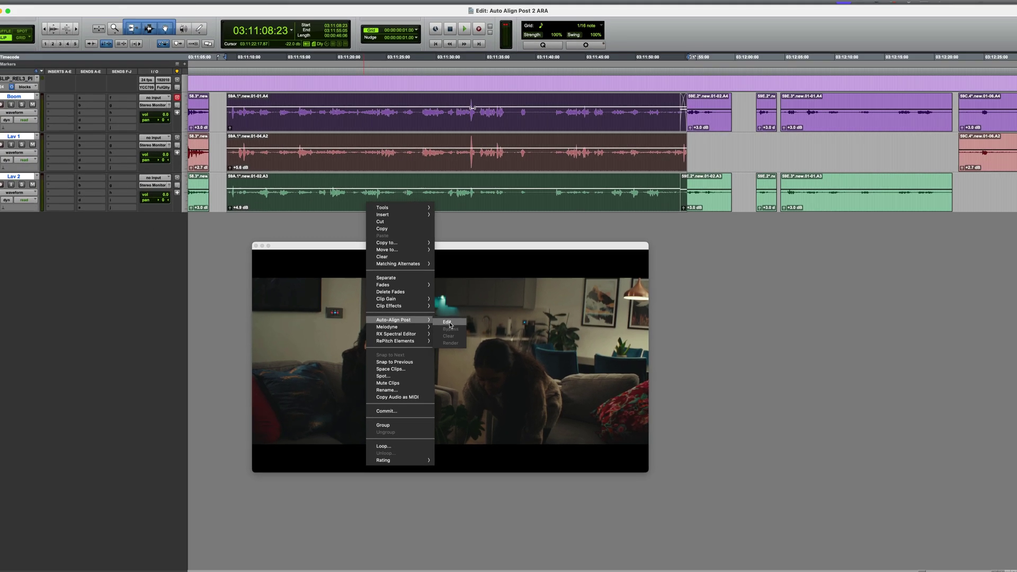
pyautogui.click(465, 368)
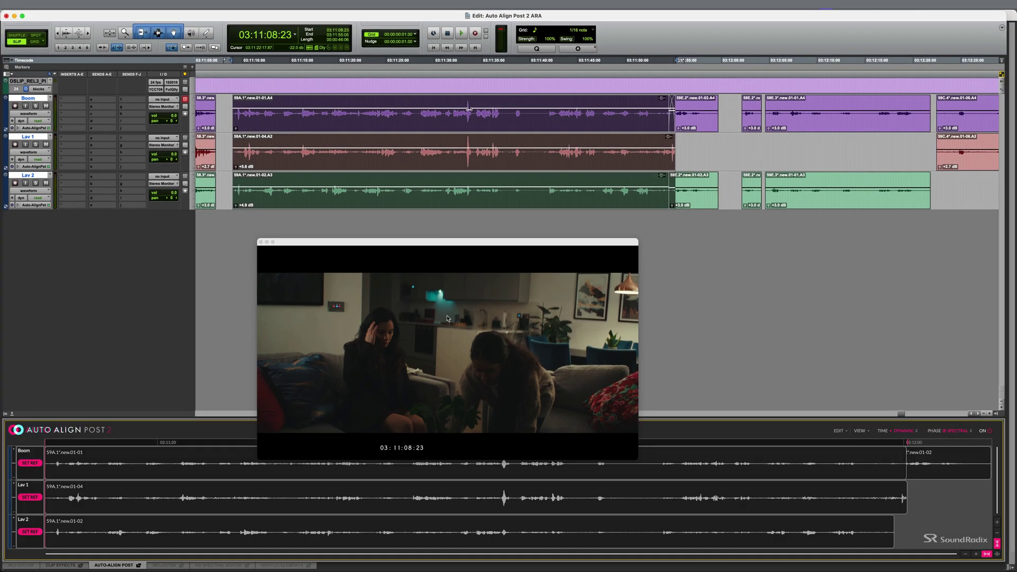
pyautogui.moveTo(359, 245); pyautogui.dragTo(365, 198)
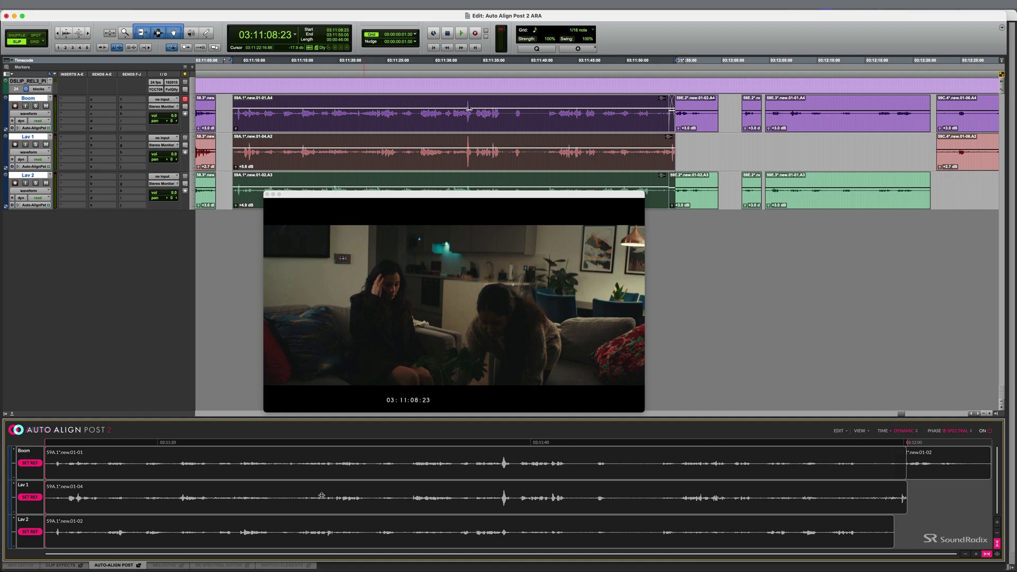
pyautogui.click(139, 566)
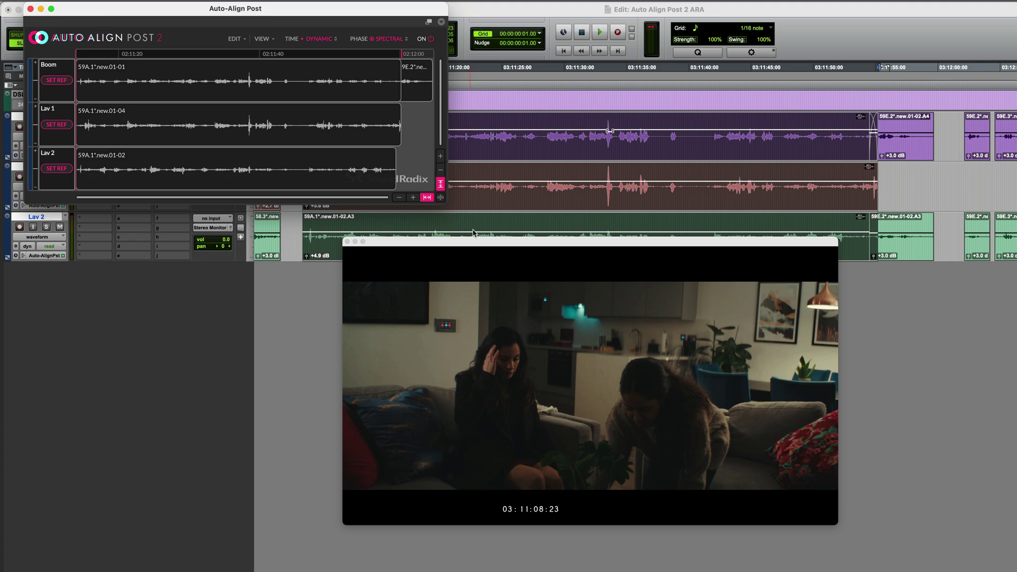
pyautogui.moveTo(447, 206); pyautogui.dragTo(517, 310)
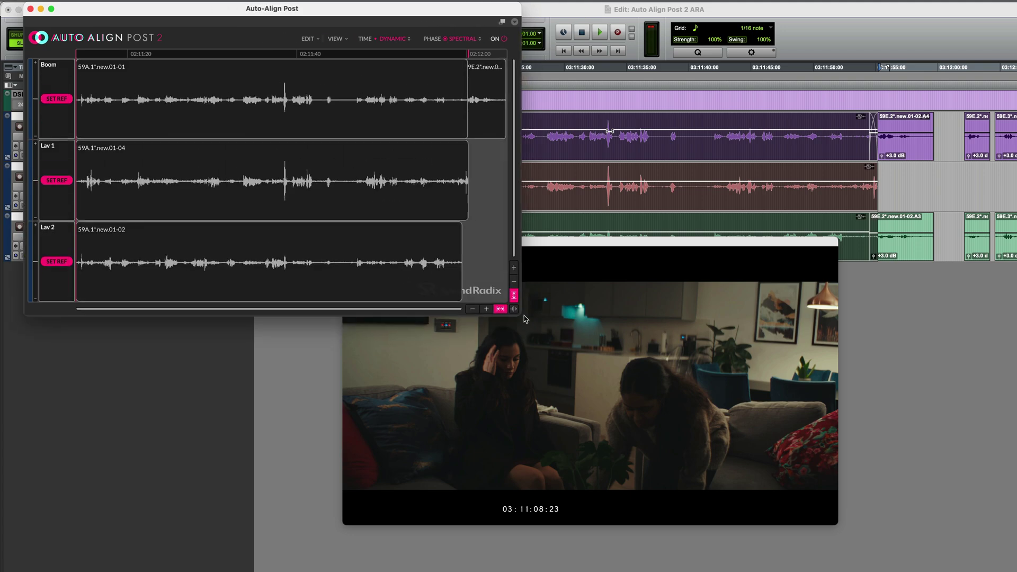
pyautogui.moveTo(128, 12); pyautogui.dragTo(236, 88)
pyautogui.click(140, 86)
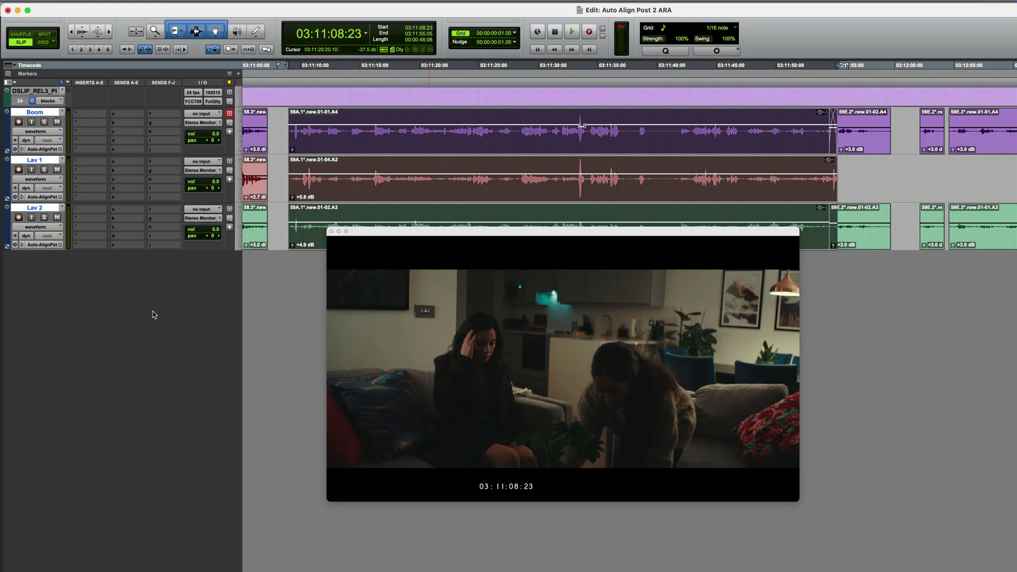
pyautogui.click(126, 562)
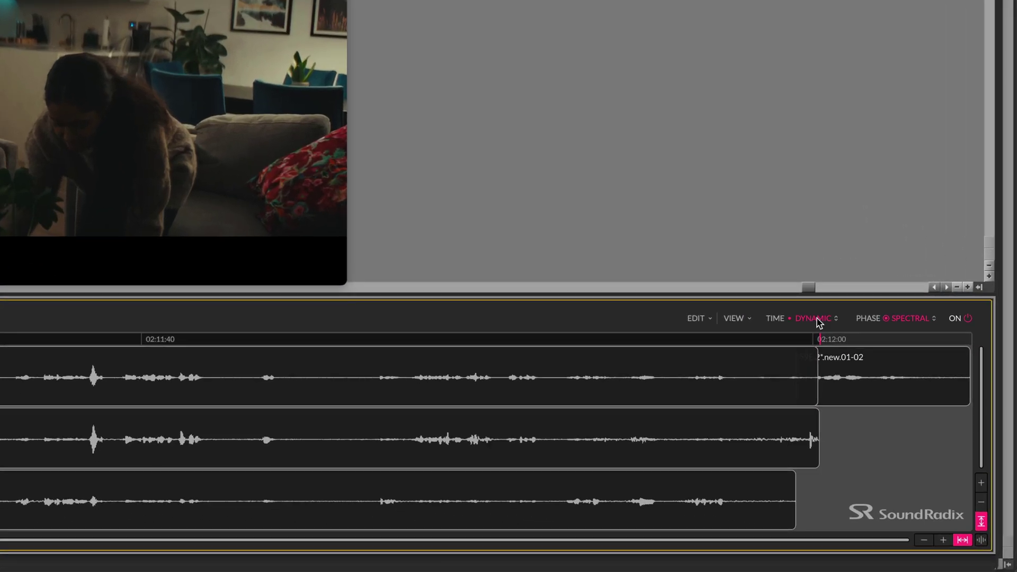
pyautogui.click(907, 427)
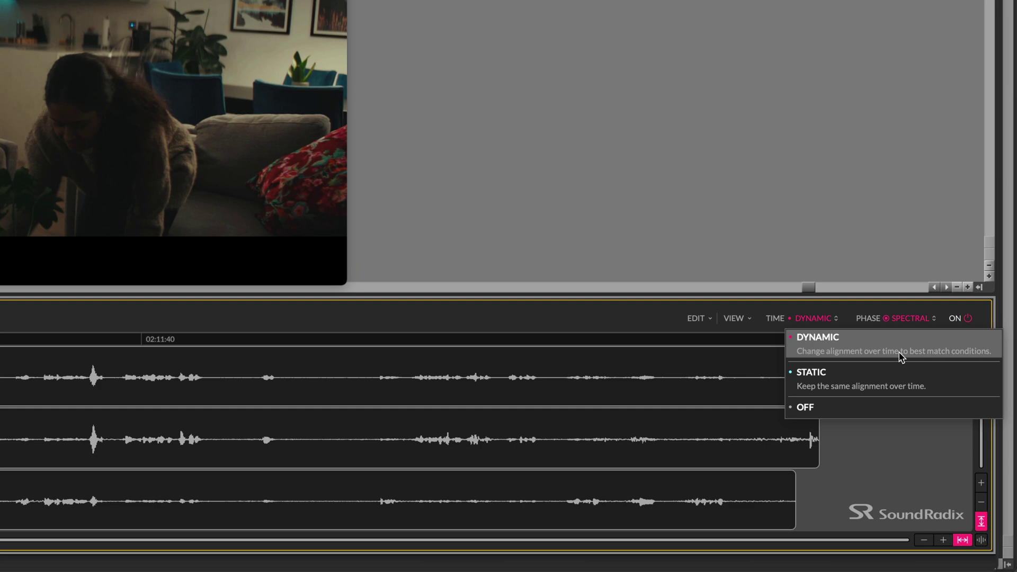
pyautogui.click(898, 352)
pyautogui.click(912, 320)
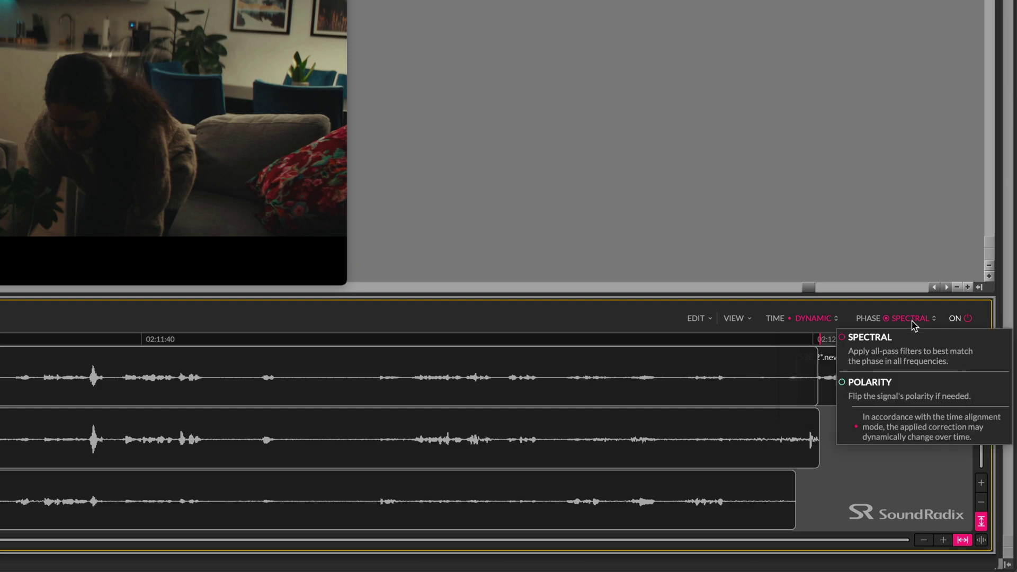
# Keep Spectral phase correction, set Boom as reference, and play the aligned dialogue
pyautogui.click(966, 361)
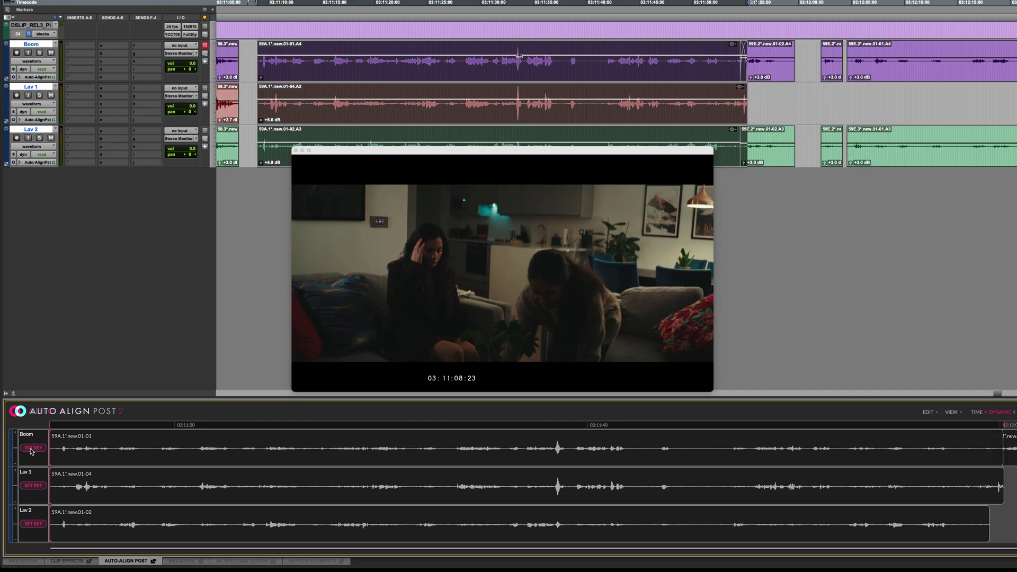
pyautogui.click(47, 377)
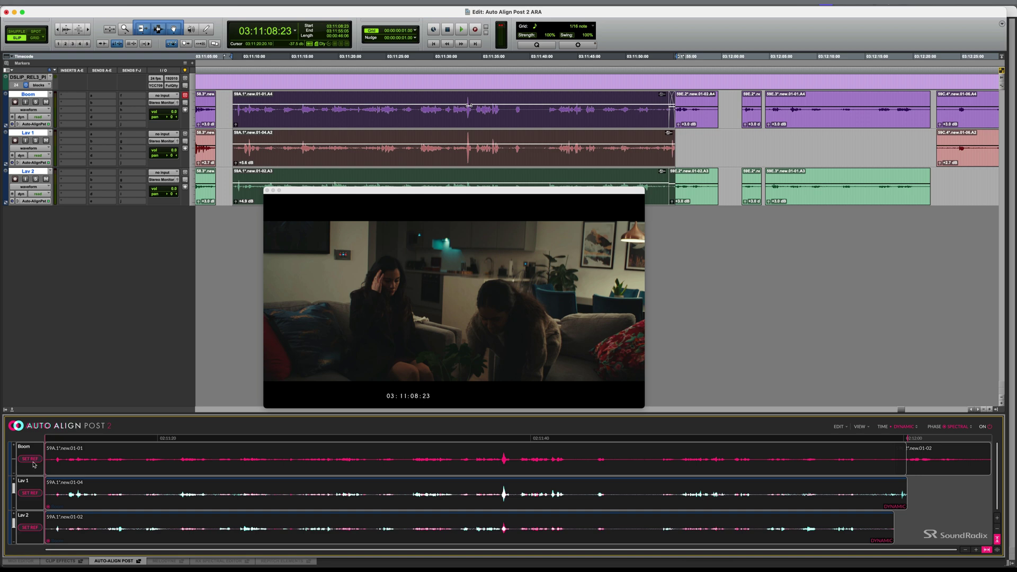
pyautogui.press('space')
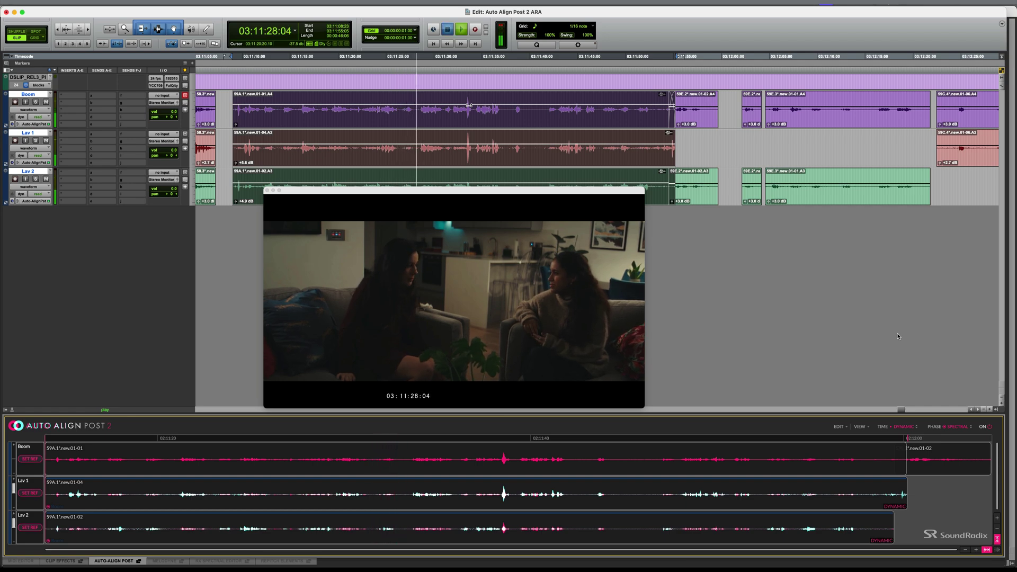
# Bypass Auto-Align Post via Lav 1's menu, switch processing OFF, and play the unaligned dialogue
pyautogui.press('space')
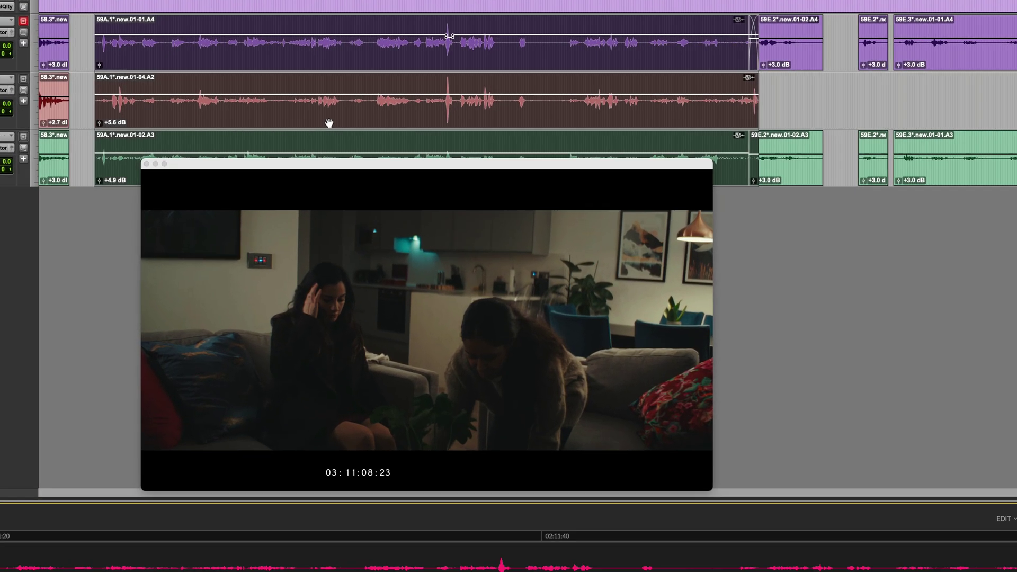
pyautogui.rightClick(390, 162)
pyautogui.moveTo(381, 288)
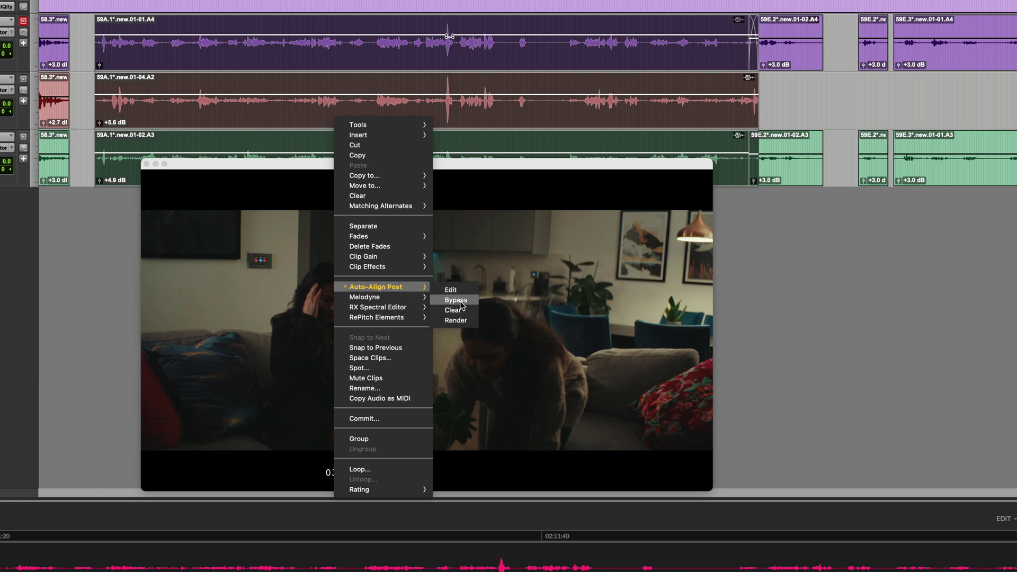
pyautogui.click(457, 300)
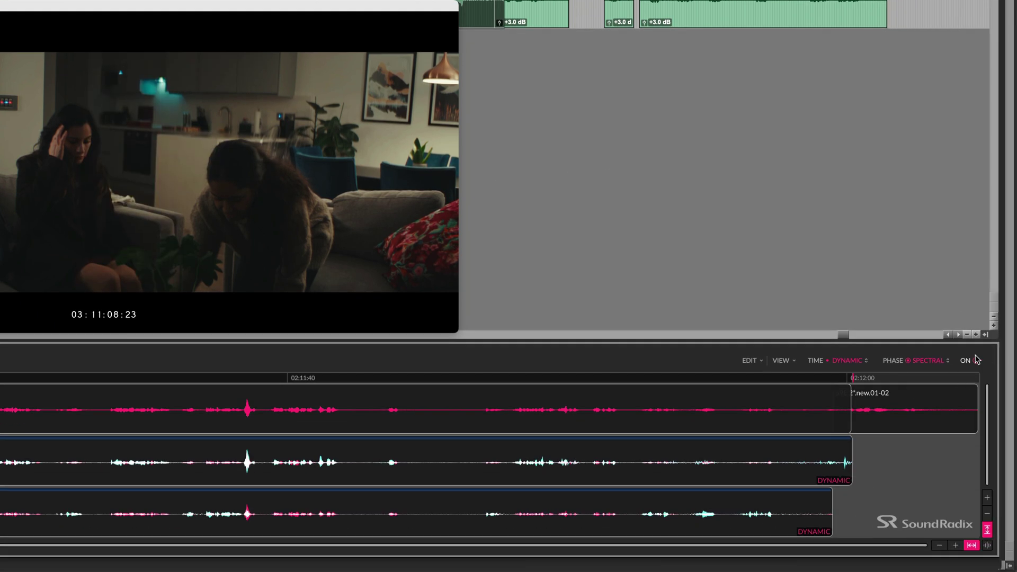
pyautogui.click(976, 361)
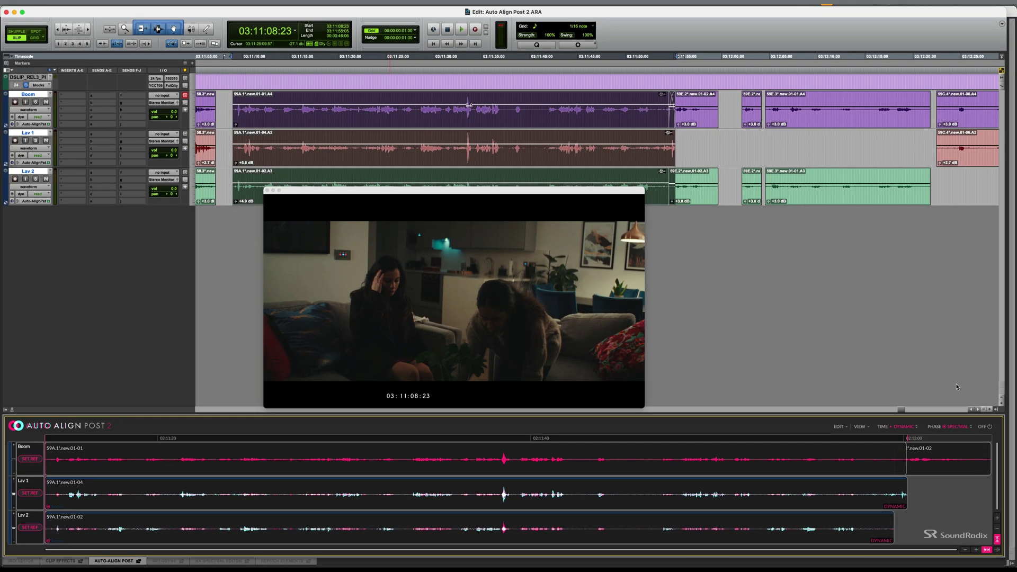
pyautogui.press('space')
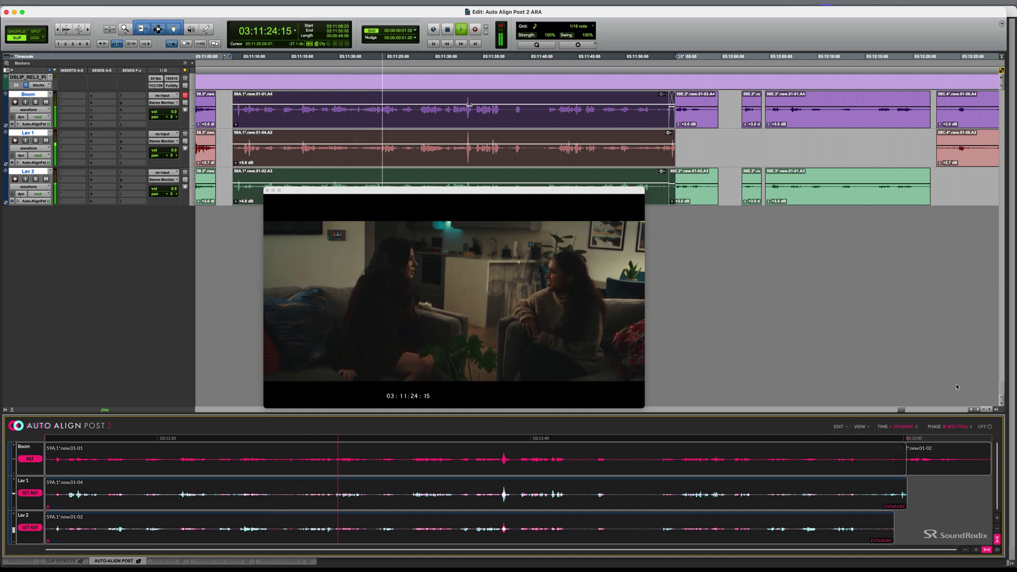
# Play the realigned dialogue through once more, stopping back at the start
pyautogui.press('space')
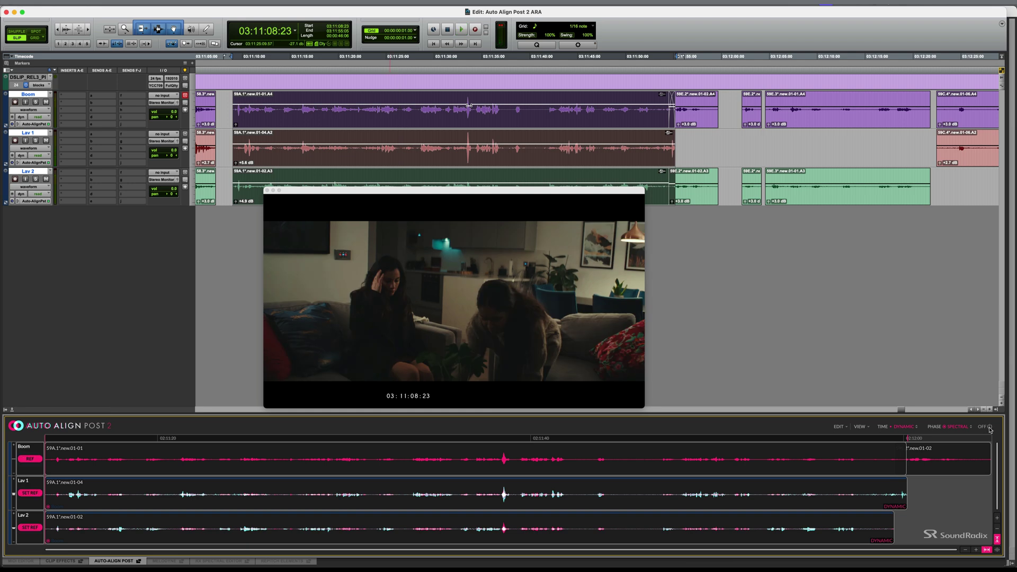
pyautogui.press('space')
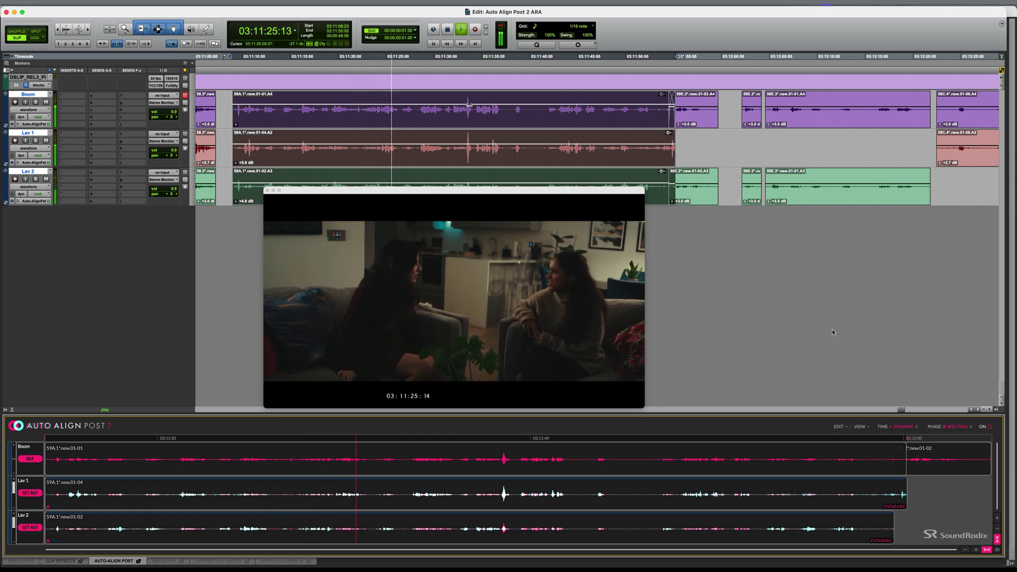
pyautogui.press('space')
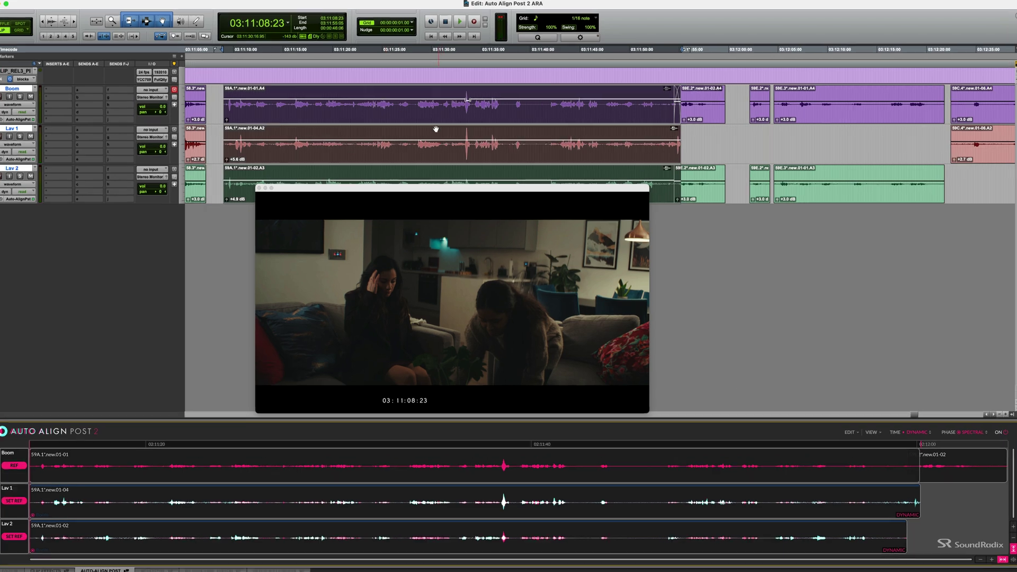
# Choose Render from the Lav 1 clip's Auto-Align Post menu to commit the alignment
pyautogui.rightClick(433, 155)
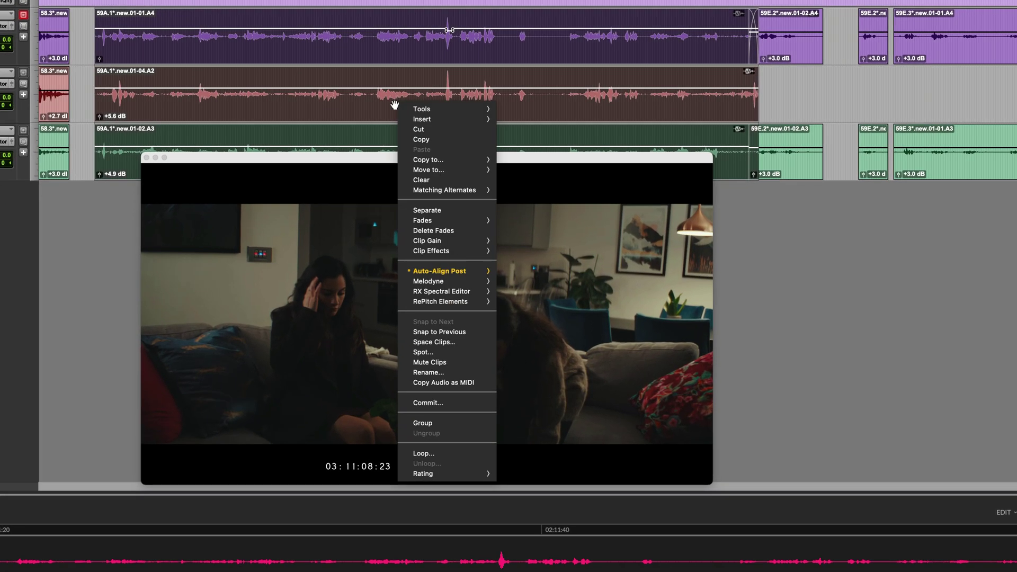
pyautogui.moveTo(495, 271)
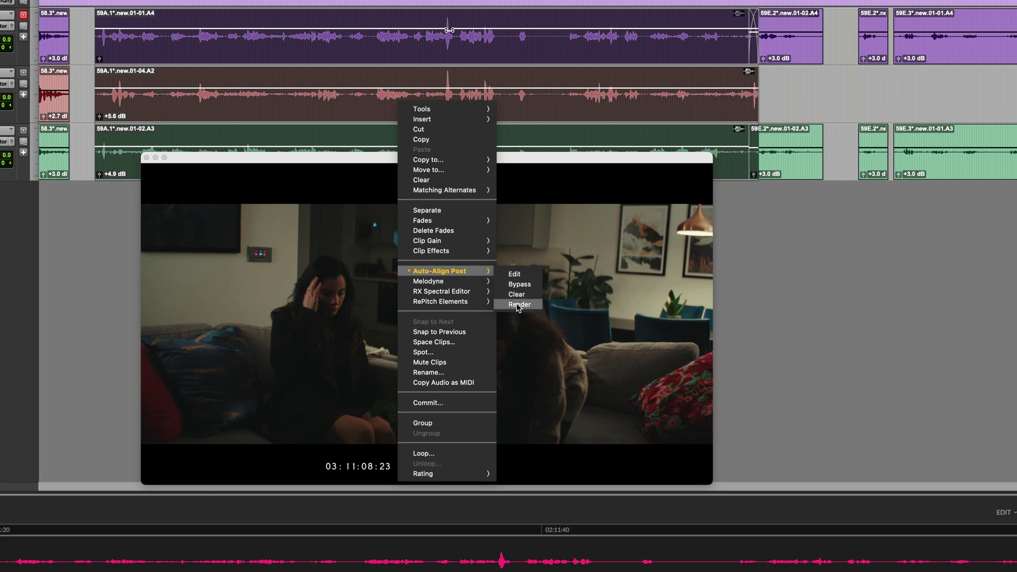
pyautogui.click(823, 312)
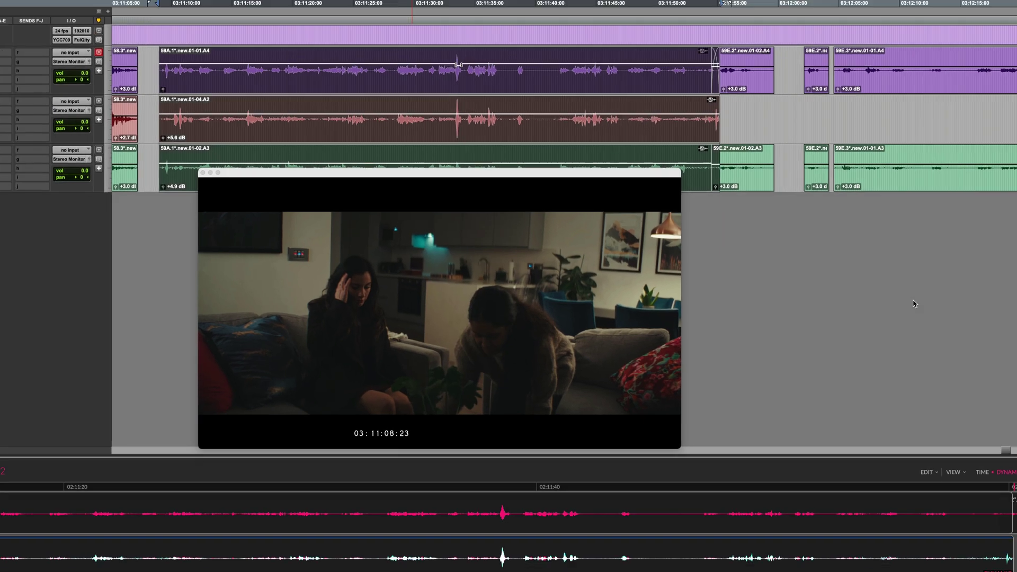